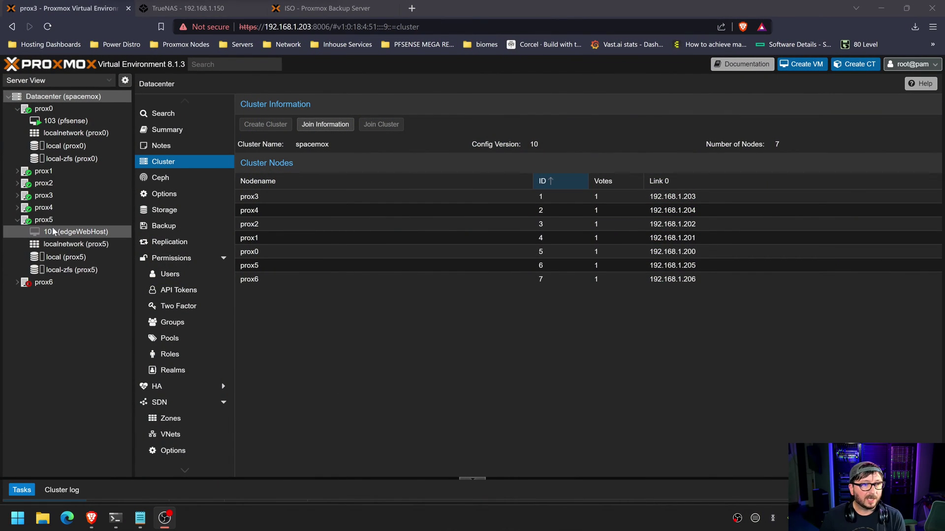
Select VM 101 (edgeWebHost) under prox5 to show its Options page
left_click(76, 232)
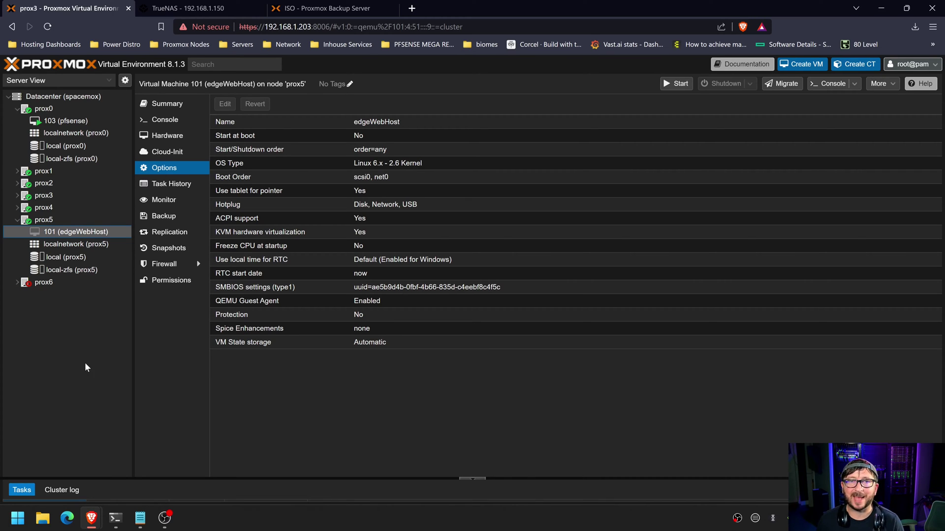
Migrate VM 101 (edgeWebHost) to target node prox0
right_click(71, 233)
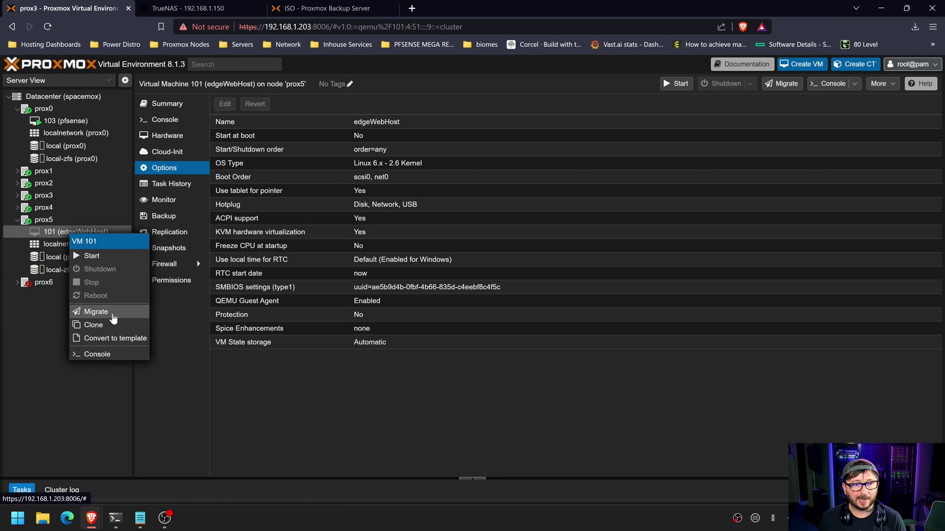
left_click(96, 312)
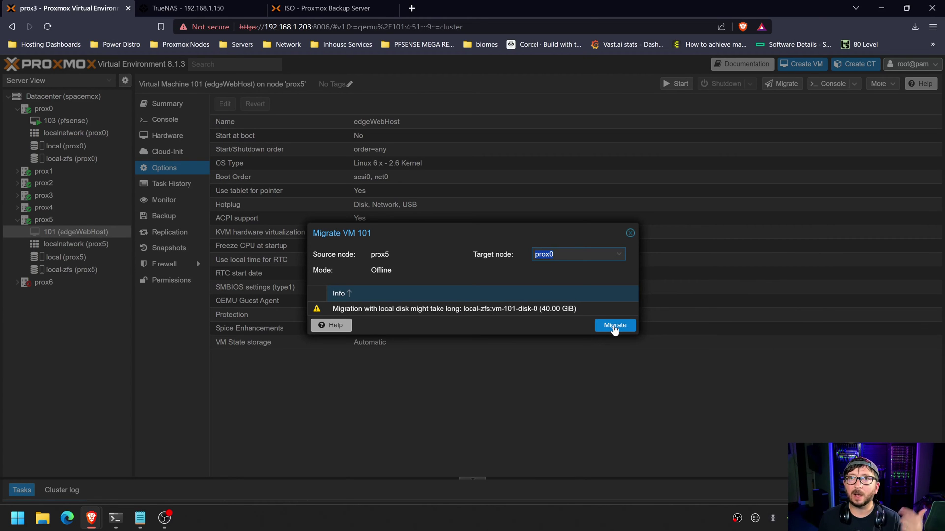
left_click(614, 326)
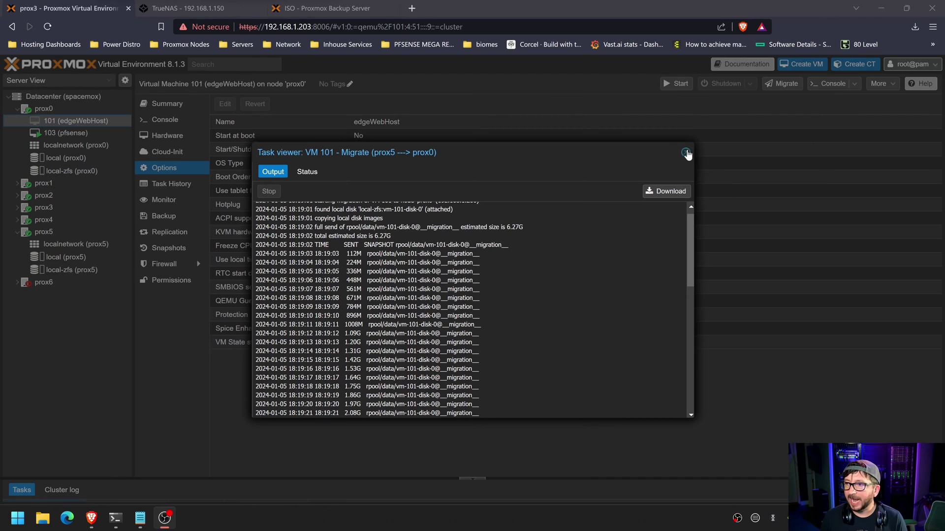
Close the migration task log and show prox5's Summary page, now with no VMs
left_click(687, 153)
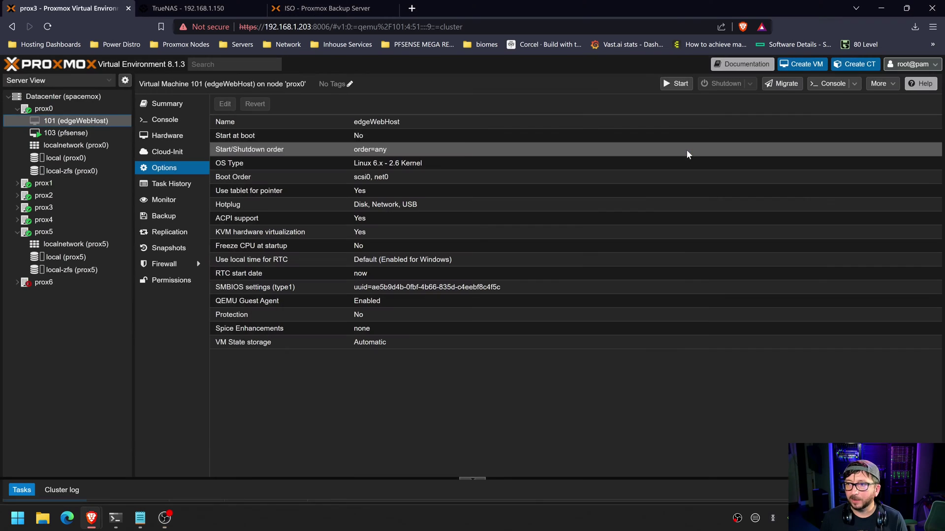
left_click(44, 231)
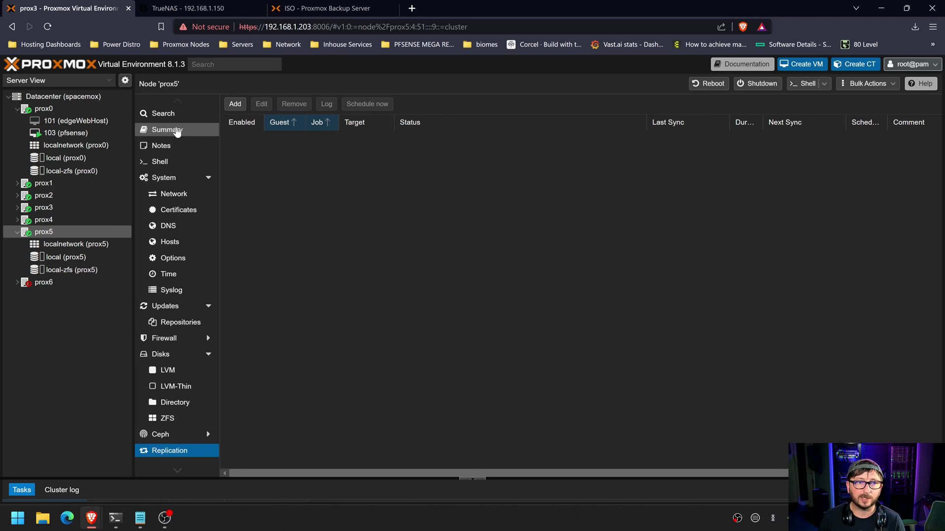
left_click(177, 131)
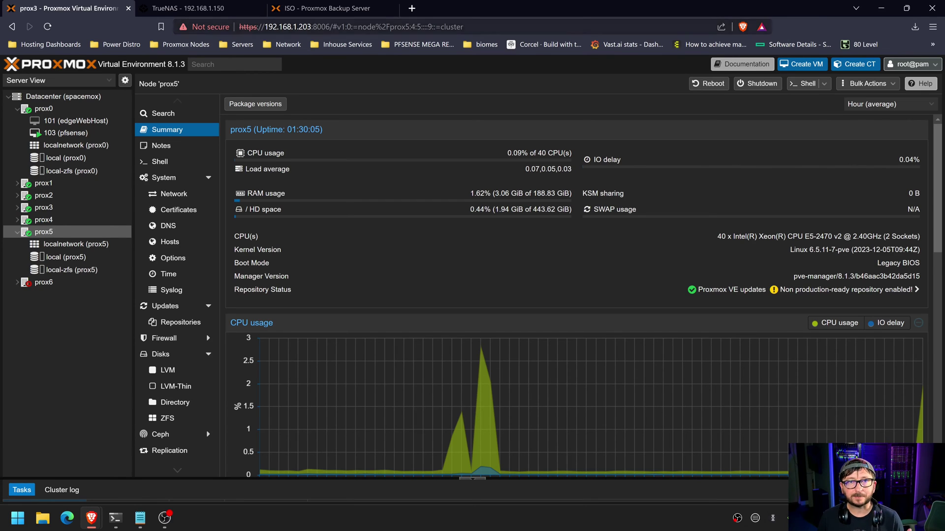
left_click(316, 30)
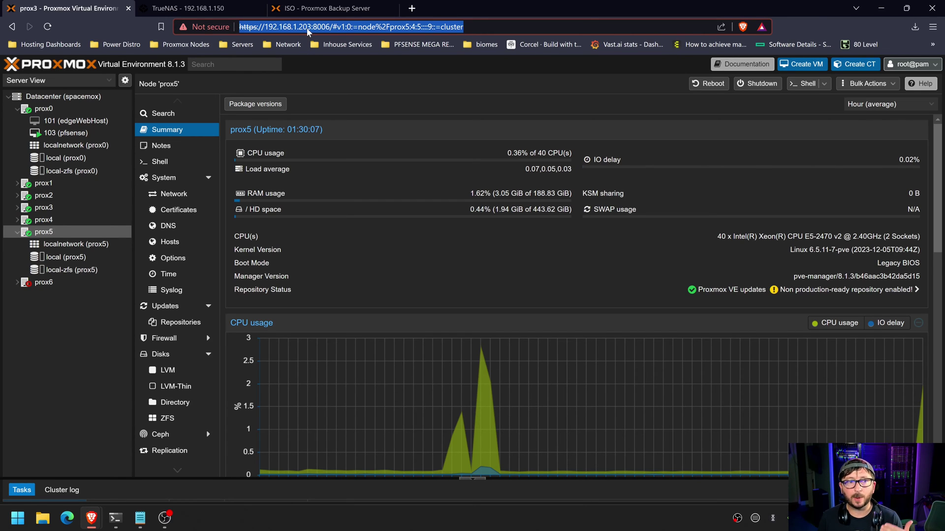
left_click(44, 207)
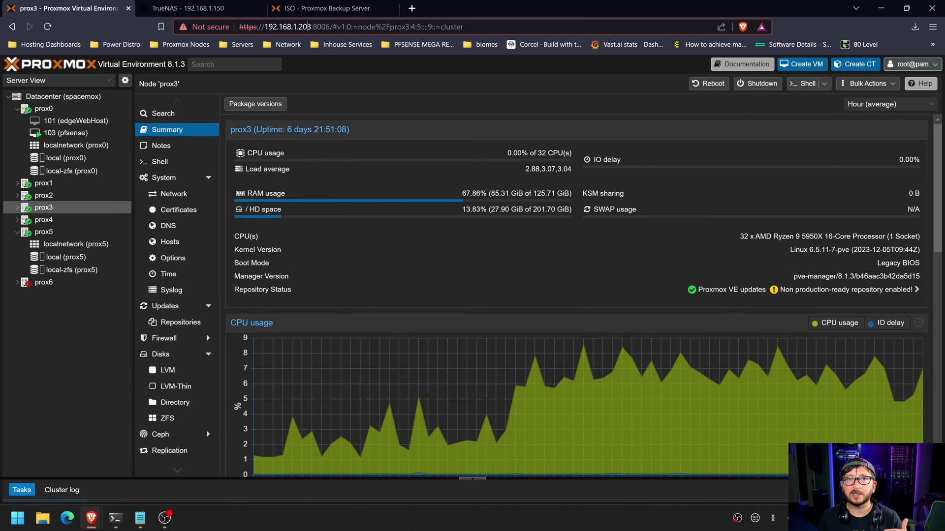
double_click(308, 28)
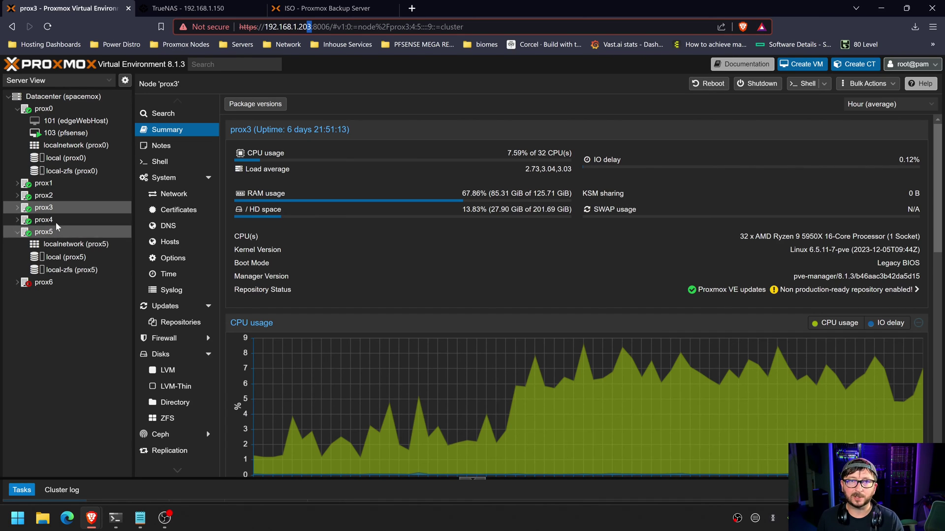
left_click(59, 234)
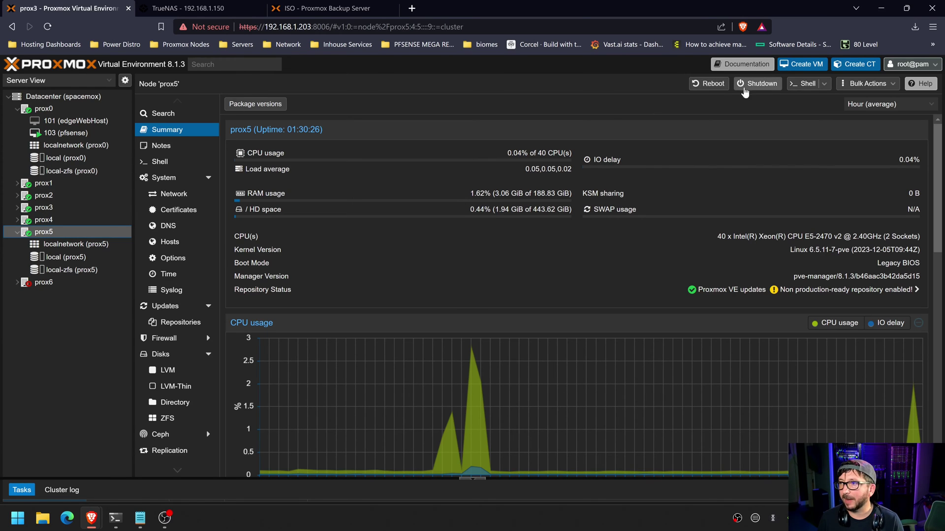
Shut down node prox5, confirming with Yes, then select node prox3
left_click(753, 83)
left_click(454, 307)
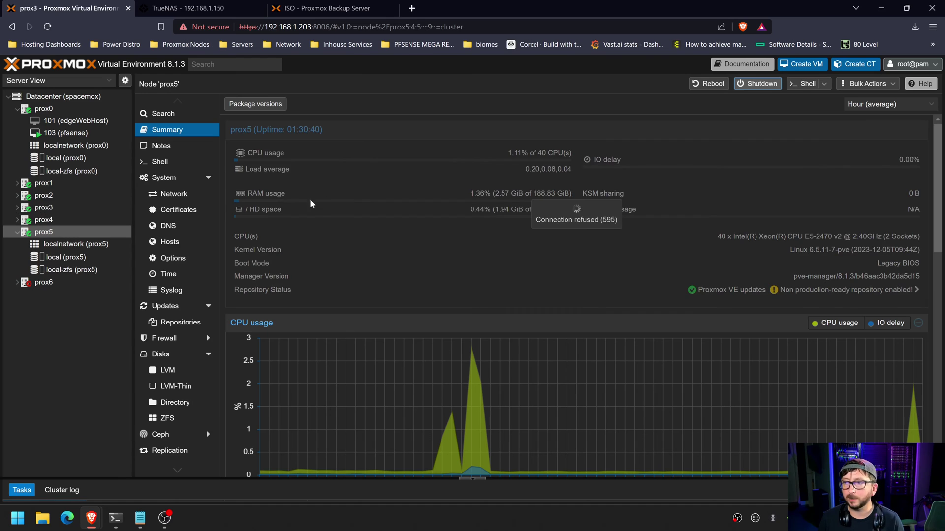
left_click(44, 208)
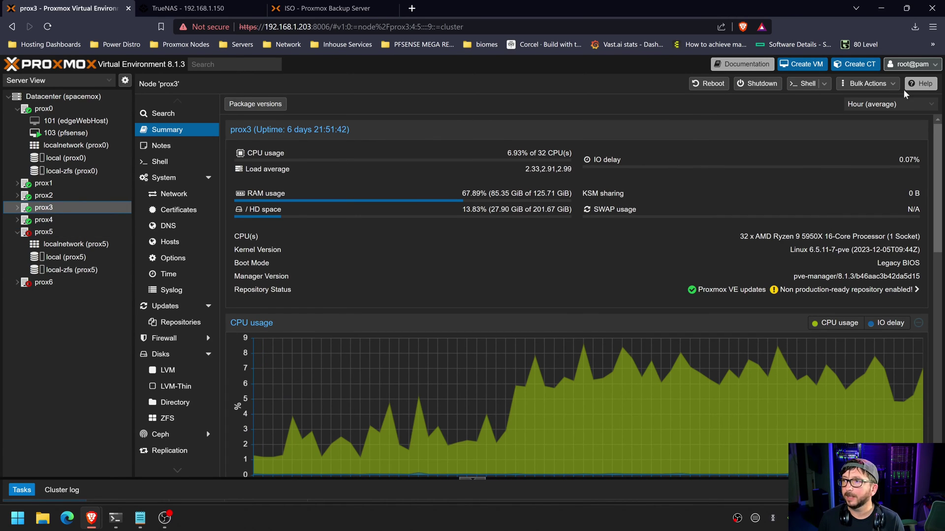
Run 'pvecm delnode prox5' in prox3's shell, then show the Datacenter summary
left_click(807, 83)
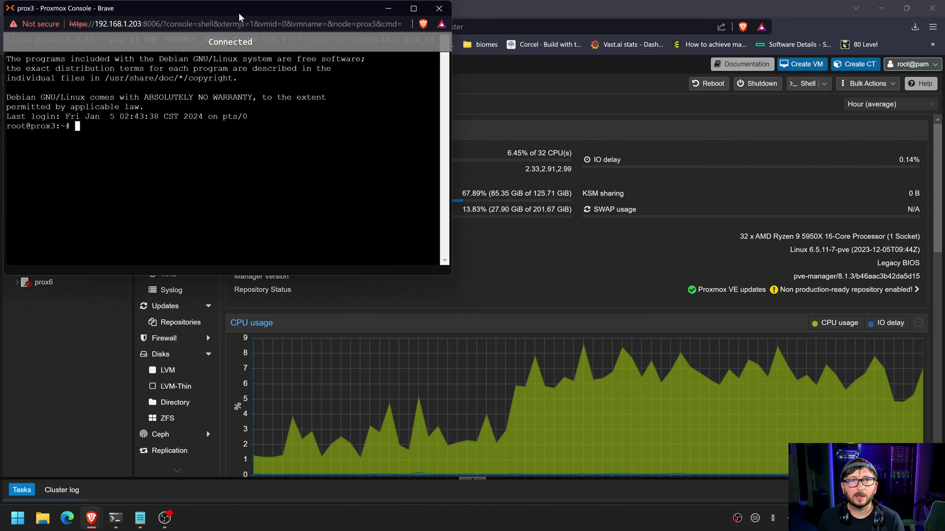
left_click_drag(238, 12, 528, 164)
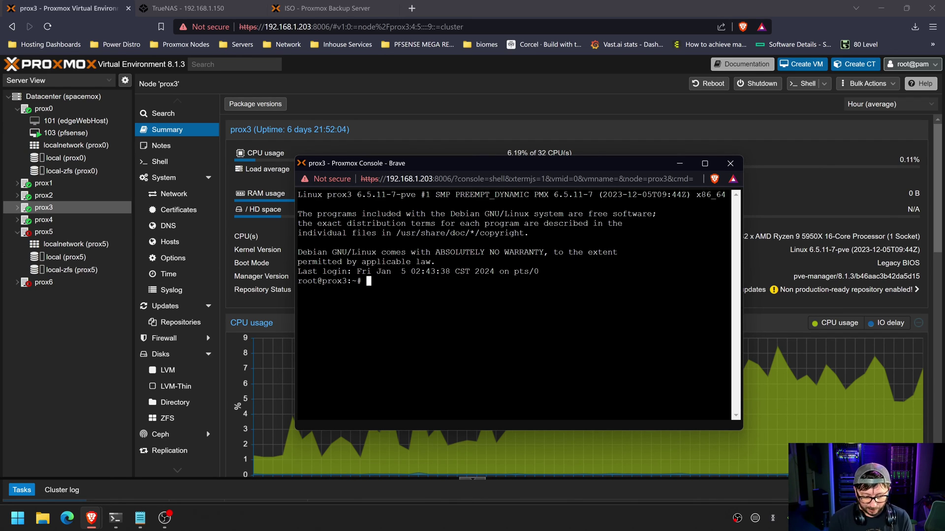
type("pvecm delnode prov")
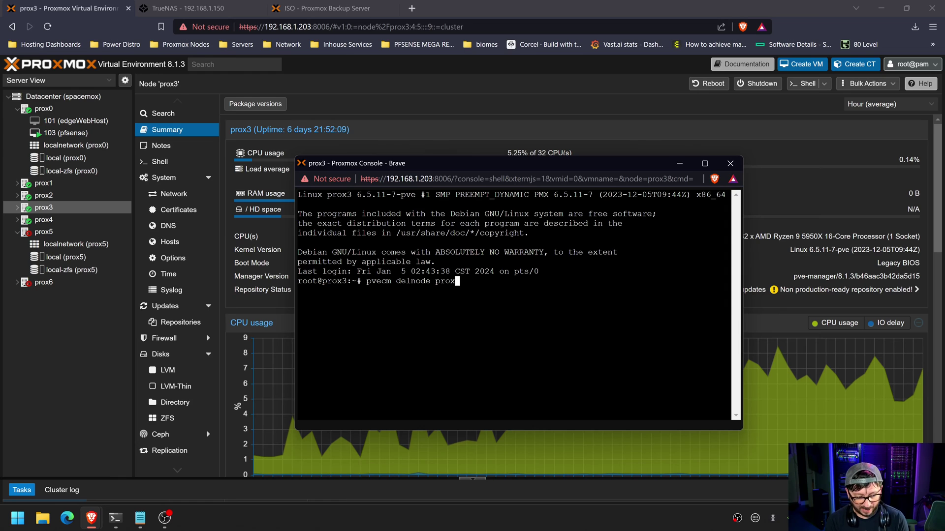
type("5")
key("Return")
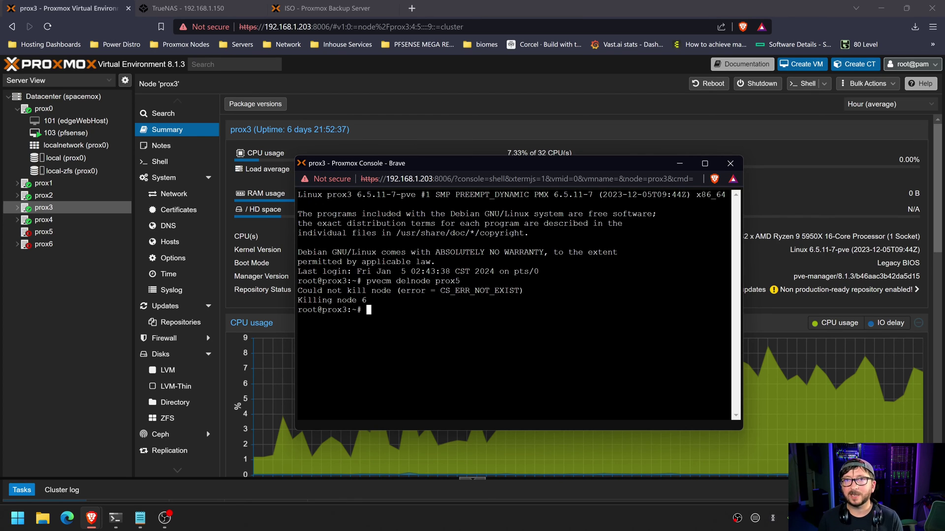
left_click(62, 96)
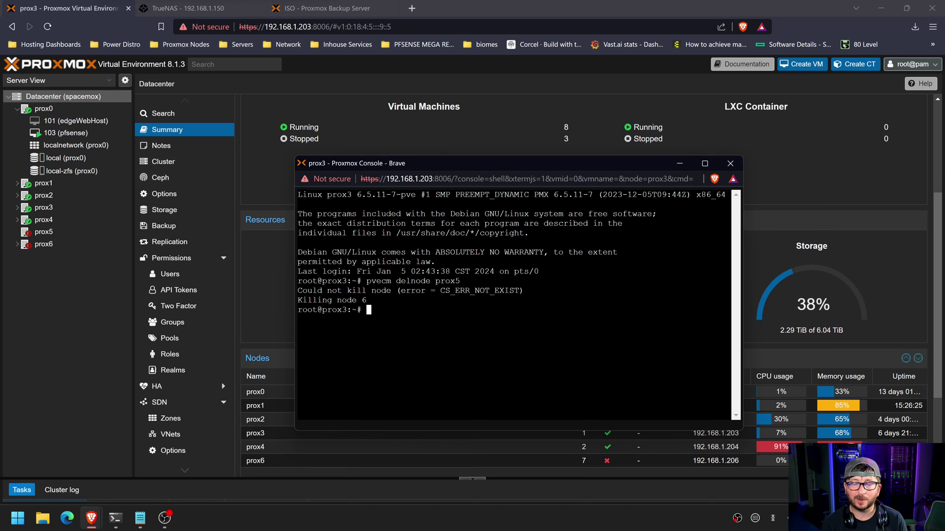
type("pvec")
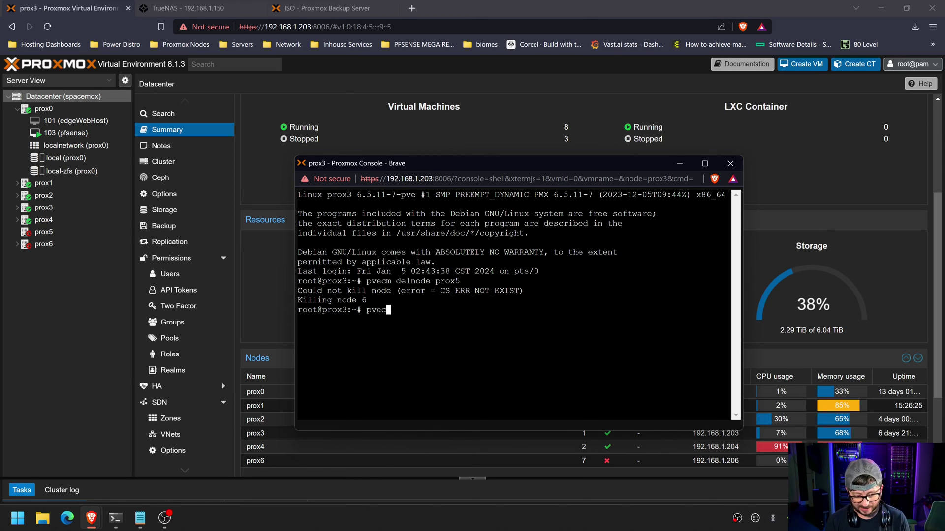
type("m status")
Run 'pvecm status' to confirm five quorate members, enlarge the console, then close it
key("Return")
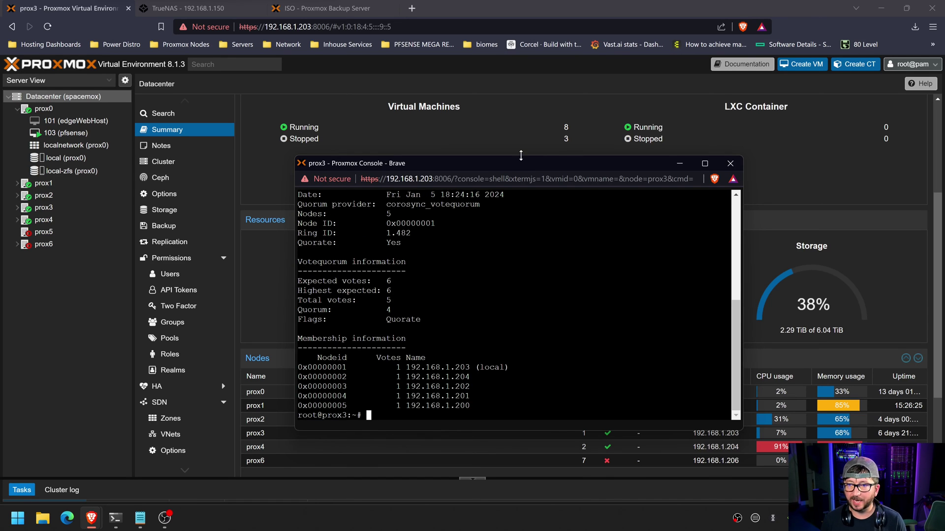
left_click_drag(521, 160, 522, 51)
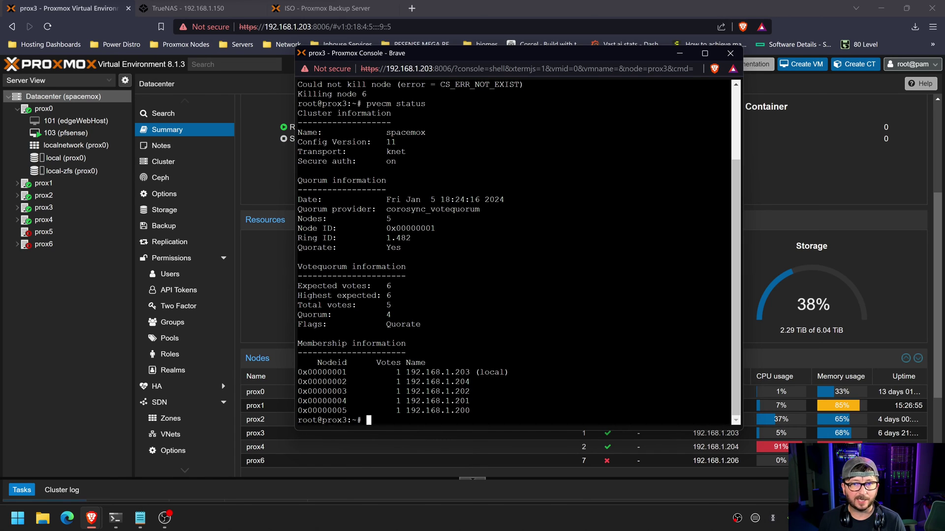
left_click(730, 53)
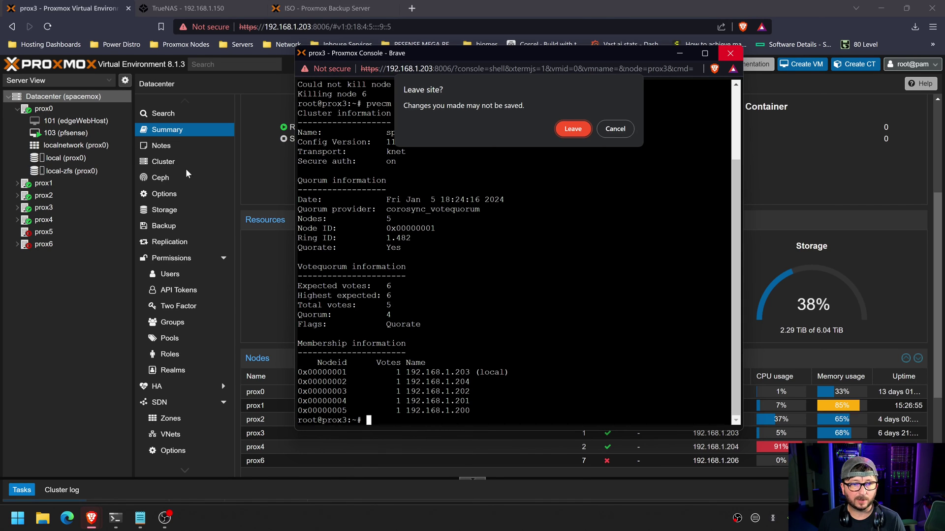
Leave the console page and view Datacenter > Cluster nodes sorted by Nodename
key("Return")
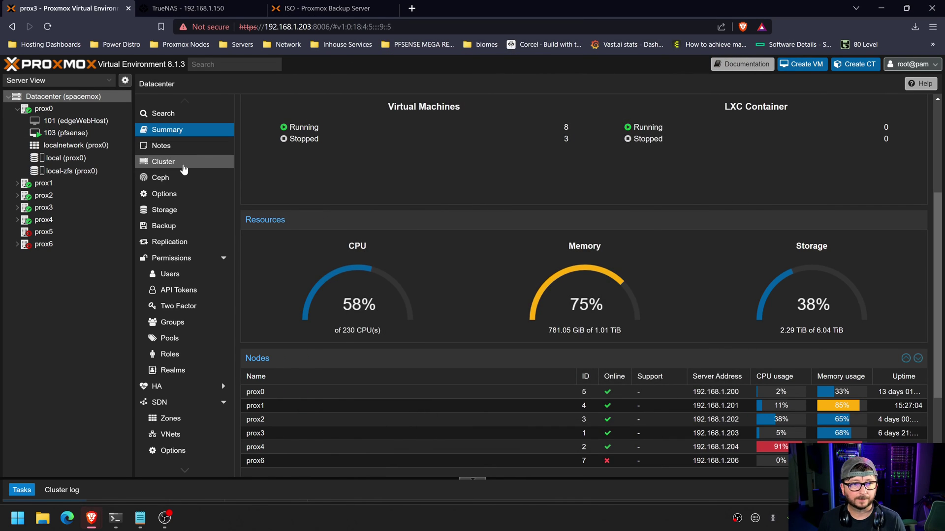
left_click(163, 161)
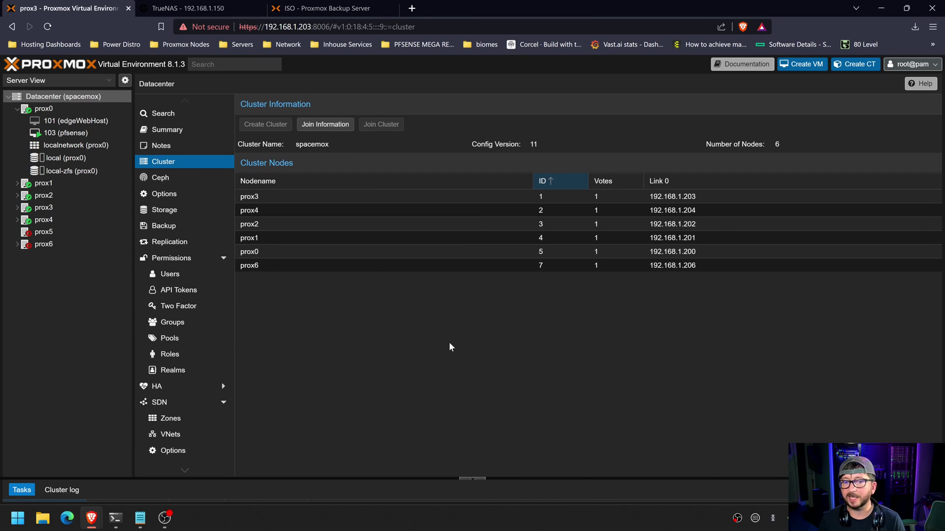
left_click(258, 181)
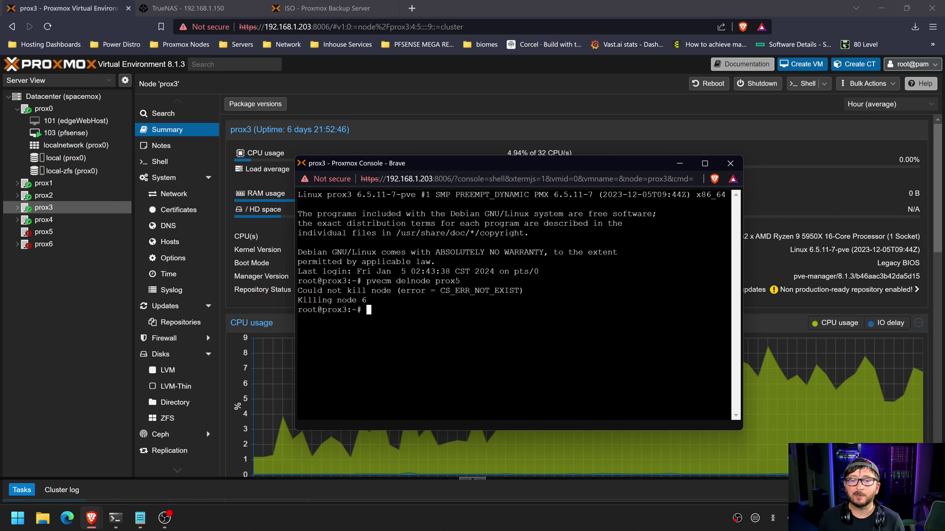
Show the Datacenter Summary with nodes prox0–prox4 and prox6, without prox5
left_click(61, 96)
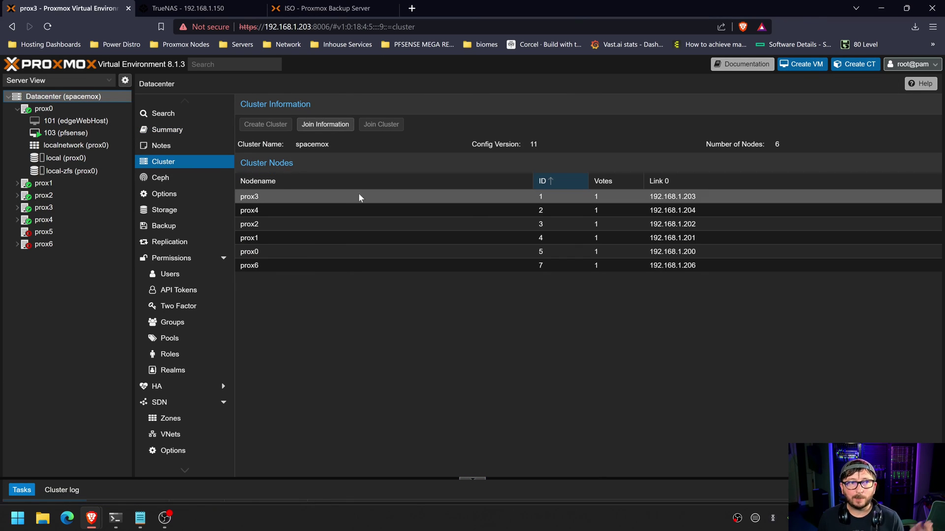
left_click(167, 129)
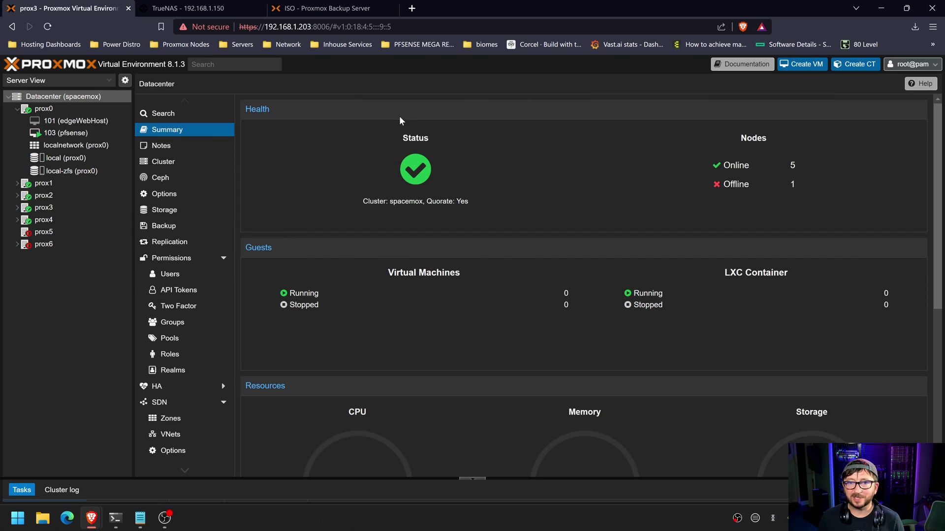
scroll(473, 296, "down", 3)
scroll(458, 310, "down", 2)
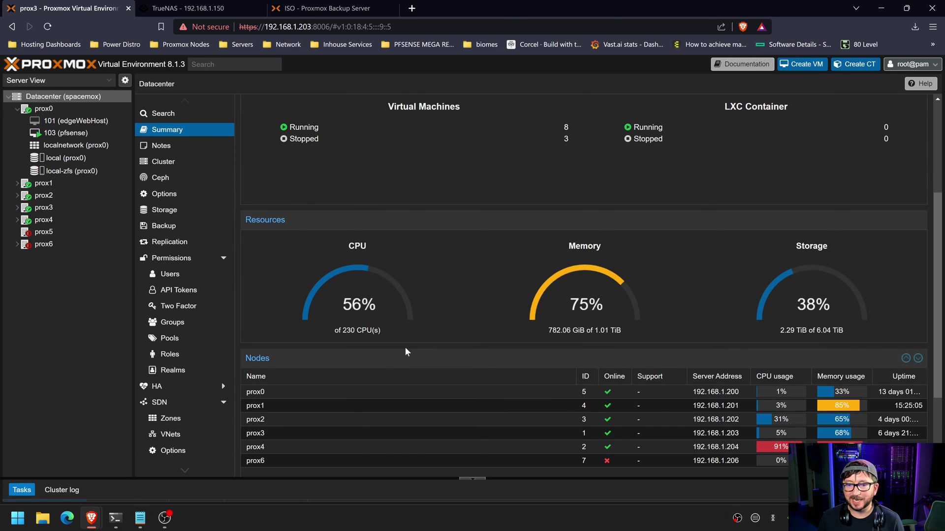